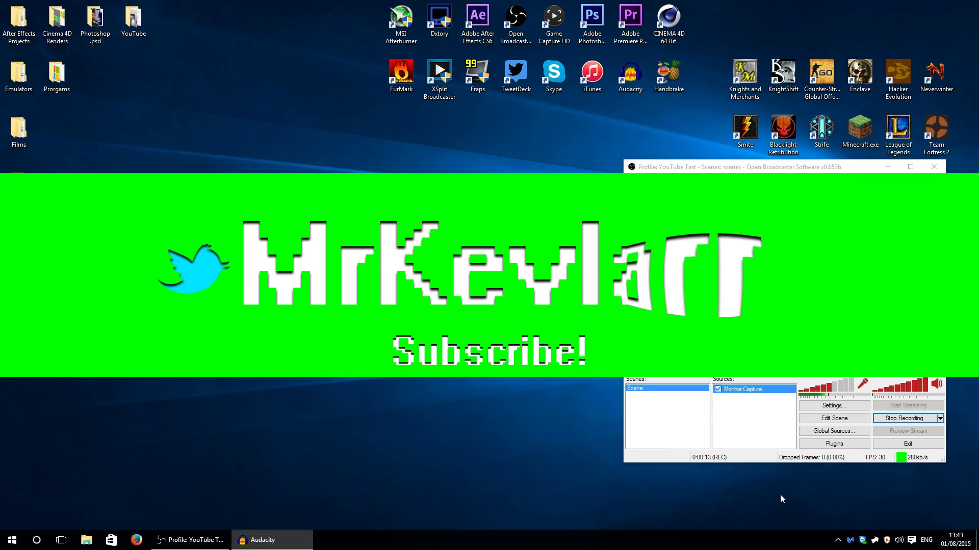
# - Peek at the hidden notification-area icons, then dismiss the panel
pyautogui.click(837, 541)
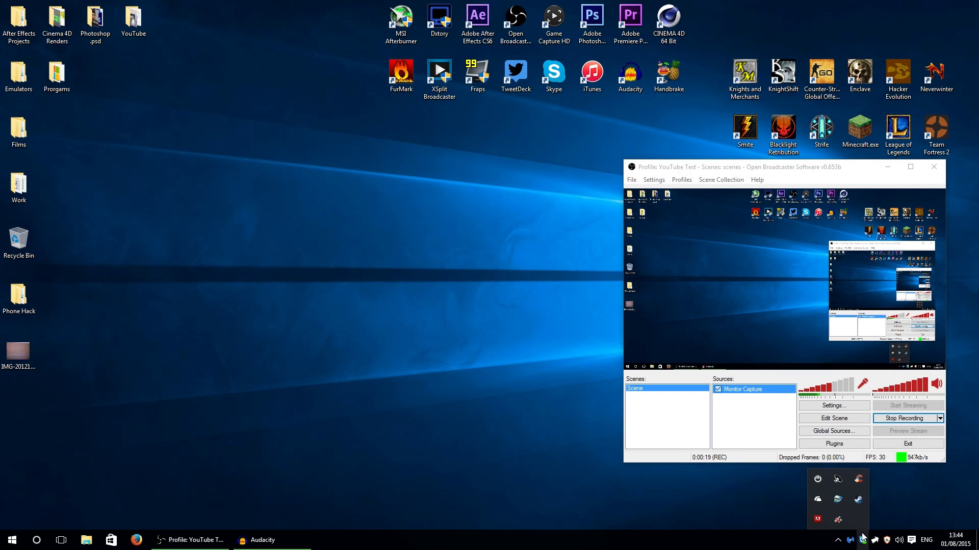
pyautogui.click(508, 502)
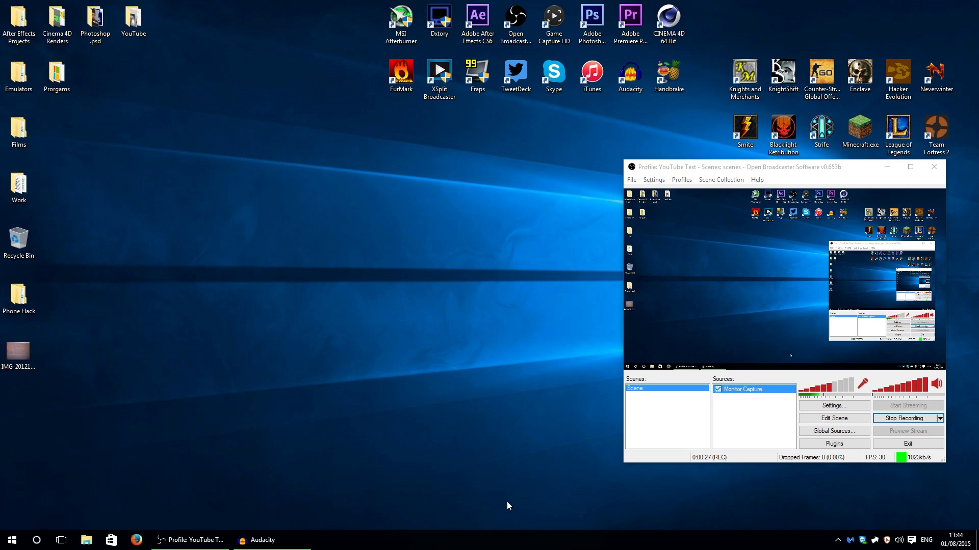
pyautogui.press('super+r')
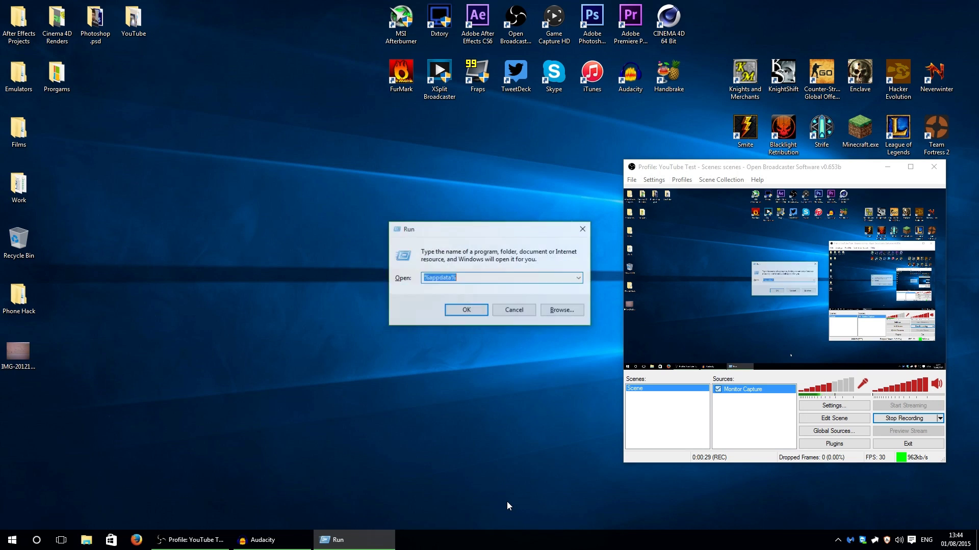
pyautogui.press('Return')
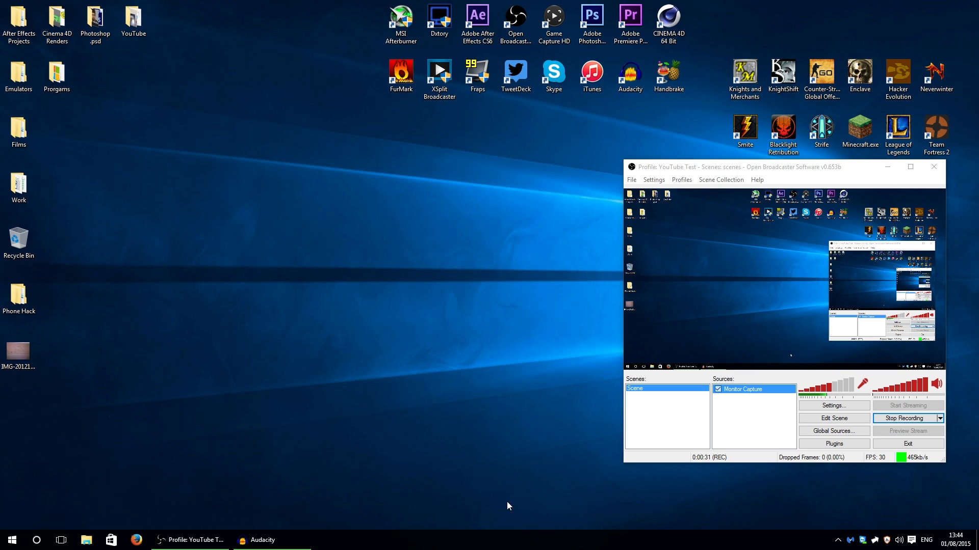
pyautogui.click(334, 377)
pyautogui.scroll(-7, 334, 380)
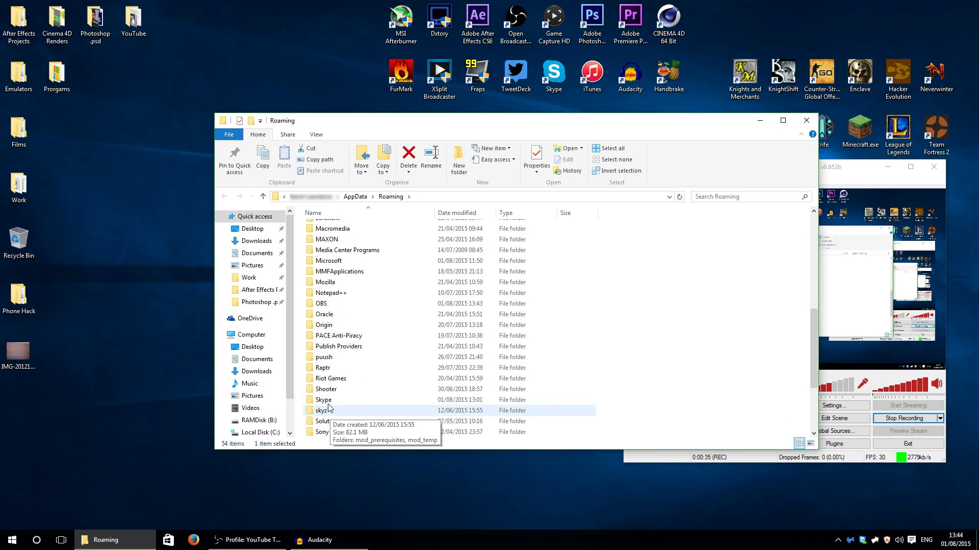
pyautogui.doubleClick(331, 432)
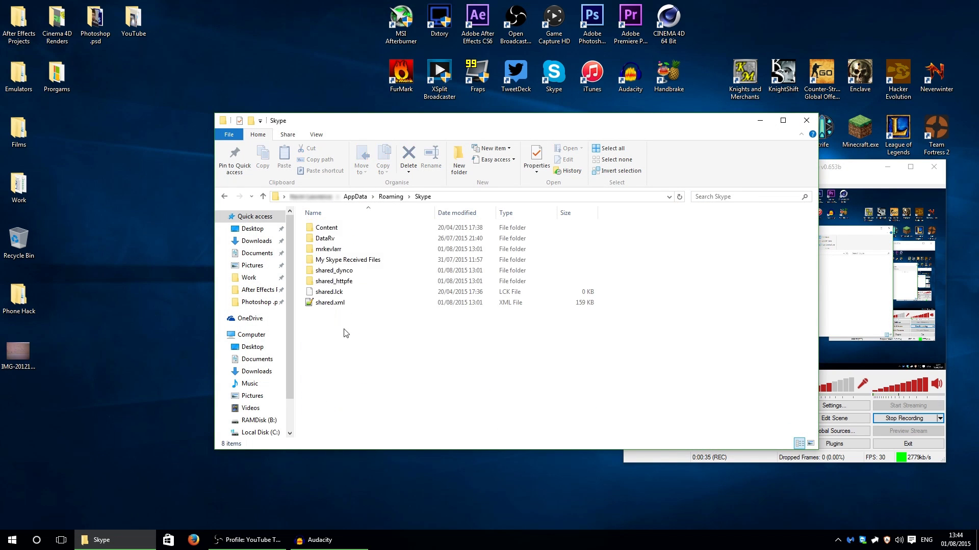
pyautogui.doubleClick(321, 250)
pyautogui.scroll(-1, 320, 252)
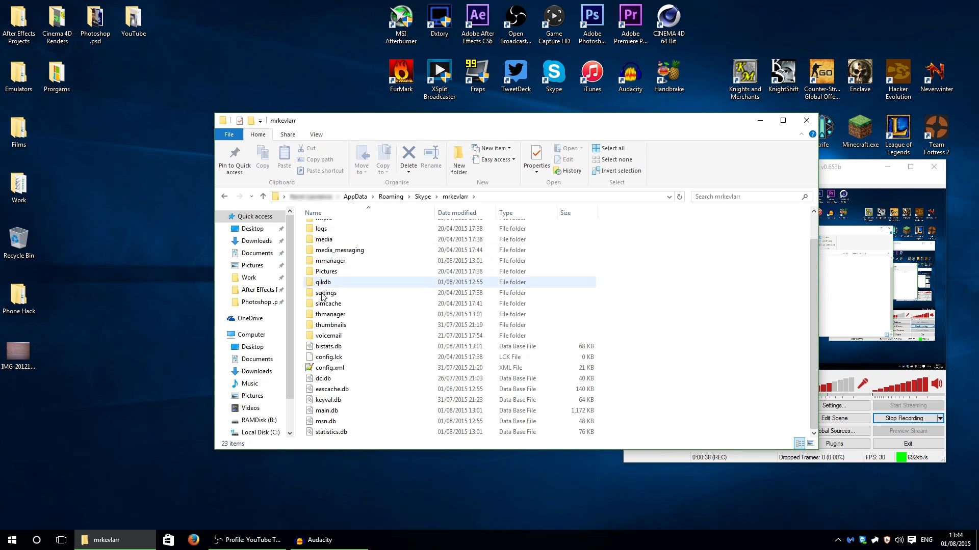
pyautogui.doubleClick(331, 371)
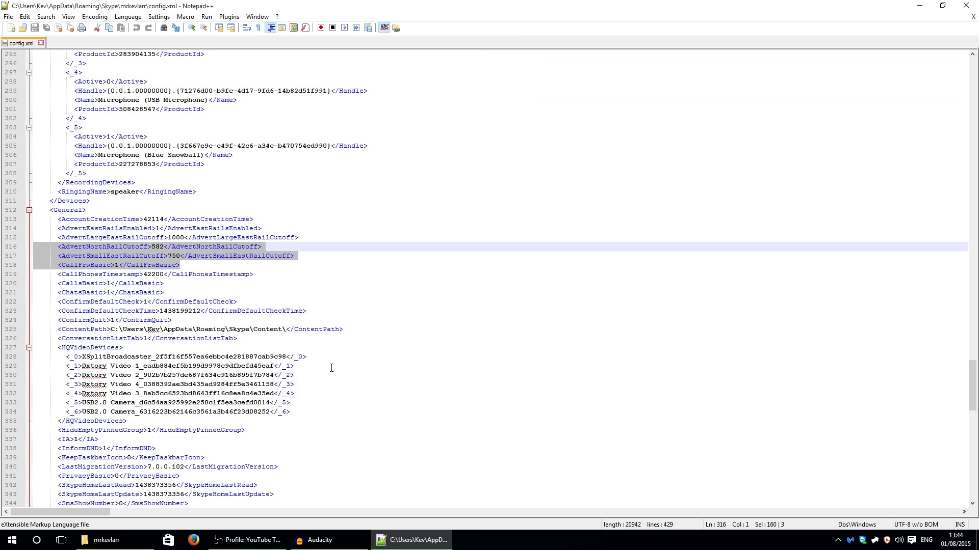
# - Search config.xml for 'advertplaceholder', finding no match
pyautogui.hotkey('ctrl', 'f')
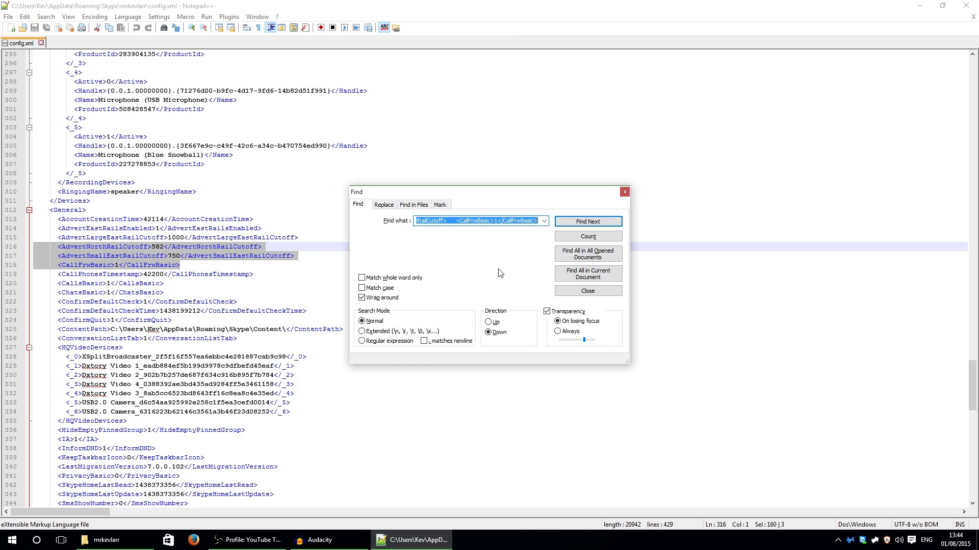
pyautogui.press('BackSpace')
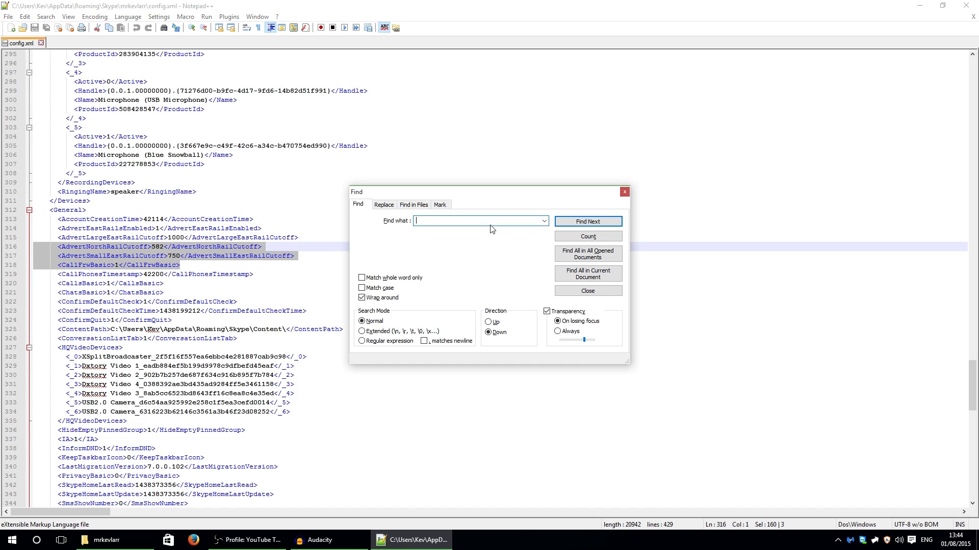
pyautogui.write('advertplaceholder')
pyautogui.press('Return')
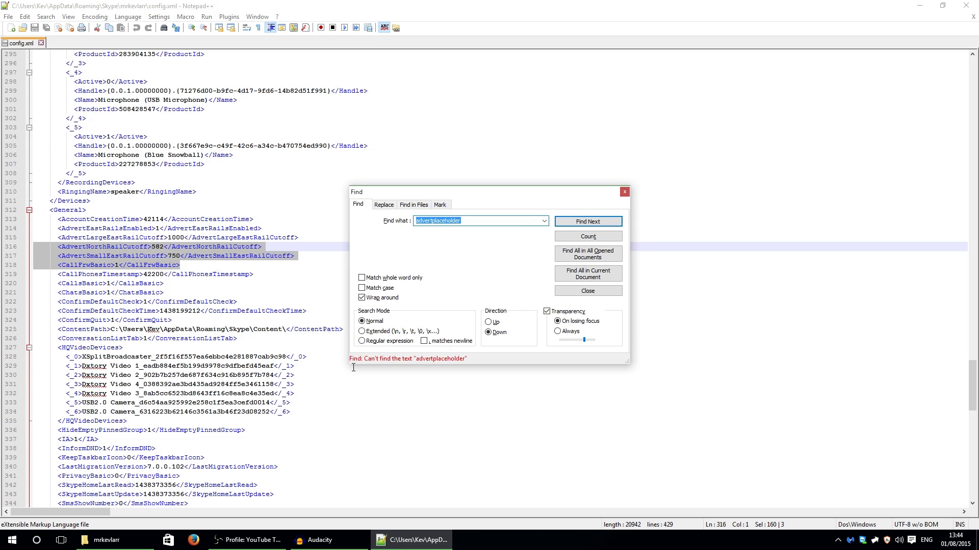
pyautogui.click(624, 192)
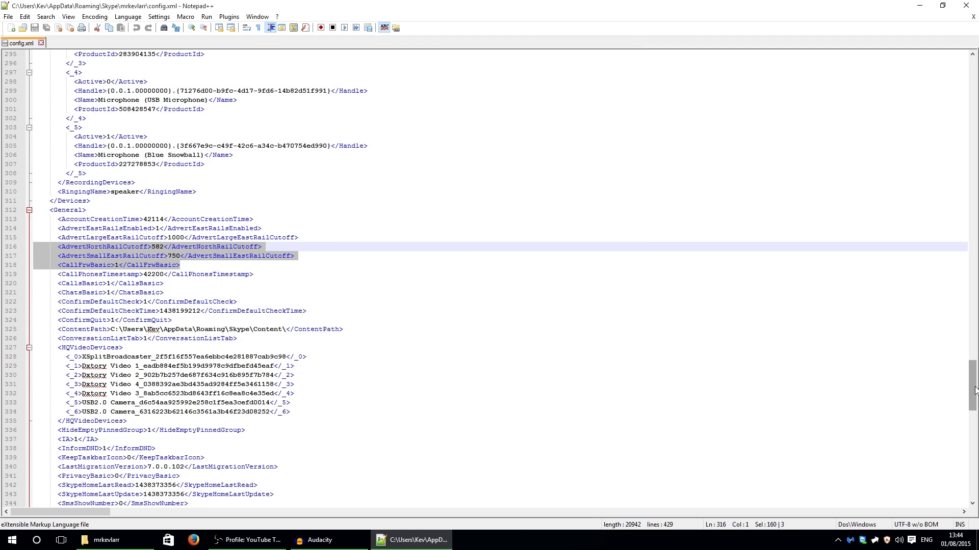
# - Inspect the advert setting lines, including AdvertNorthRailCutoff with value 582
pyautogui.click(71, 247)
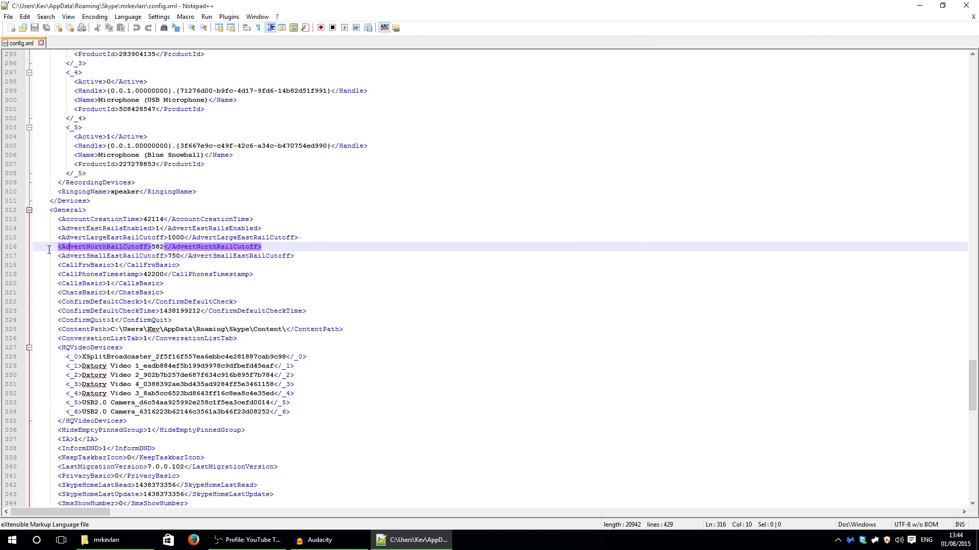
pyautogui.moveTo(49, 247); pyautogui.dragTo(286, 329)
pyautogui.click(198, 247)
pyautogui.moveTo(269, 247); pyautogui.dragTo(34, 247)
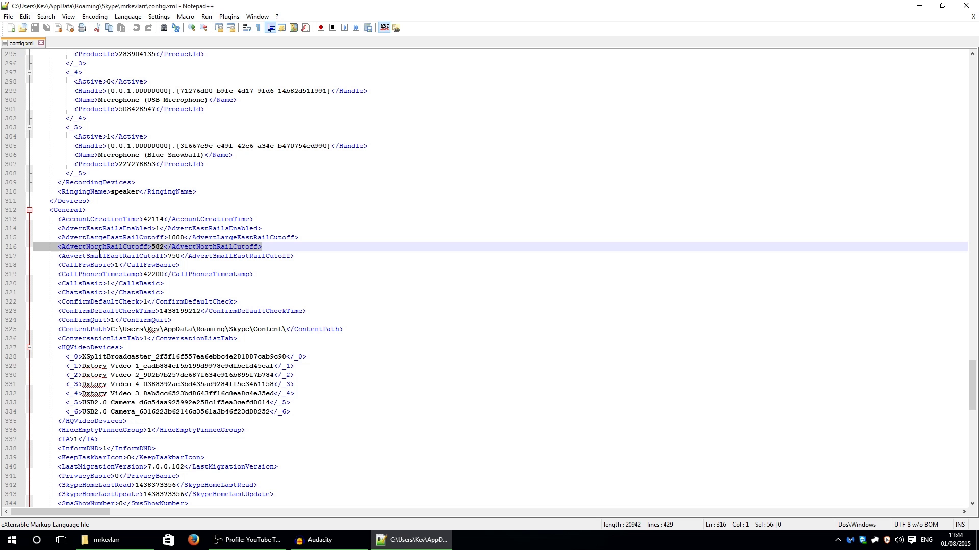
pyautogui.press('Left')
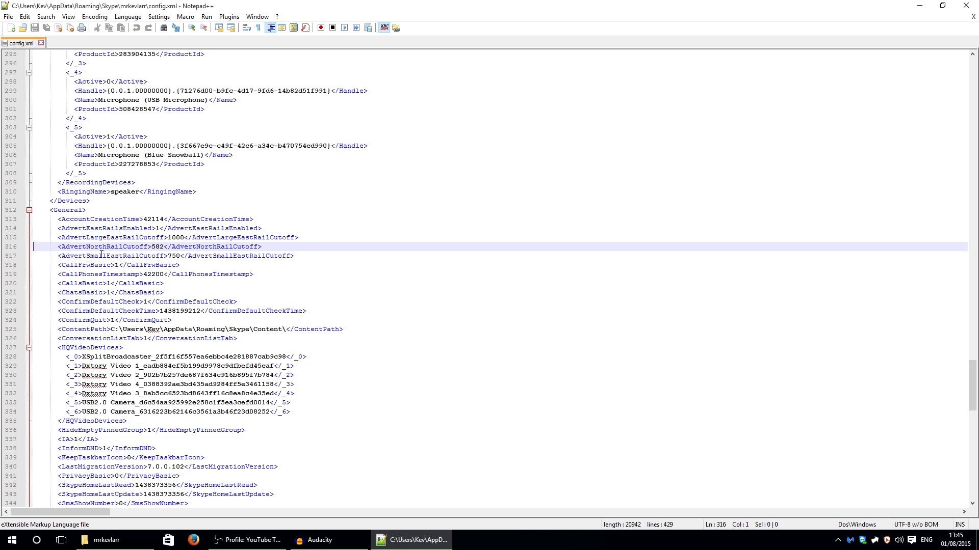
# - Close Notepad++, make config.xml Read-only in its Properties, and close File Explorer
pyautogui.click(966, 5)
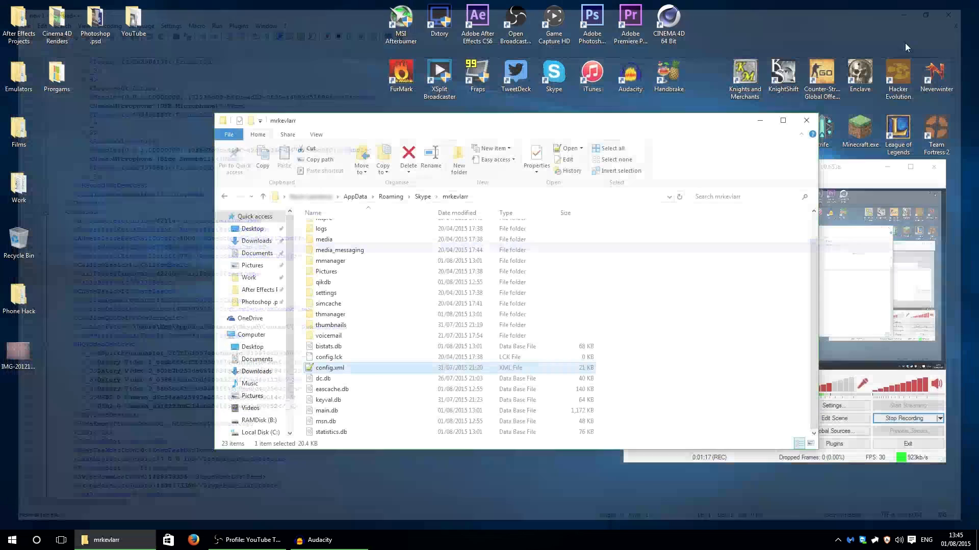
pyautogui.rightClick(330, 375)
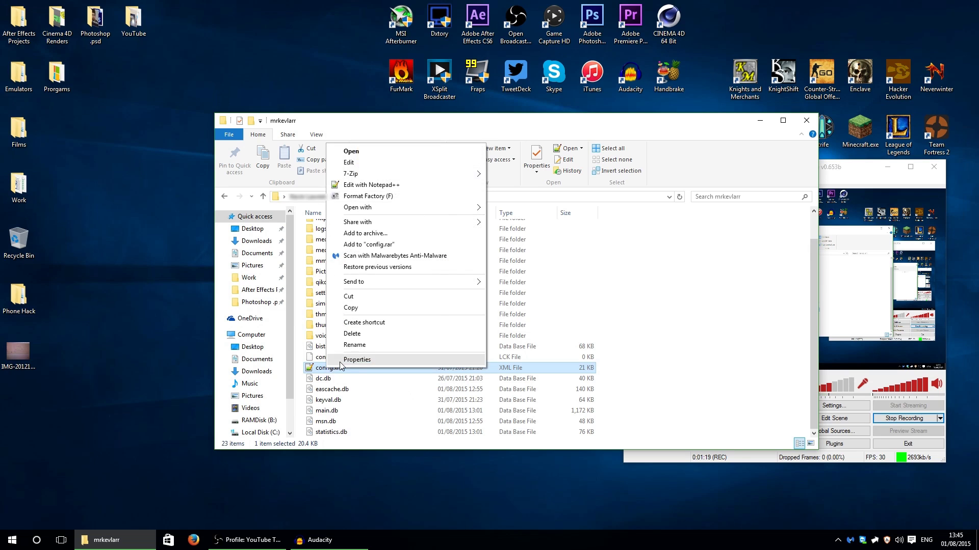
pyautogui.click(387, 361)
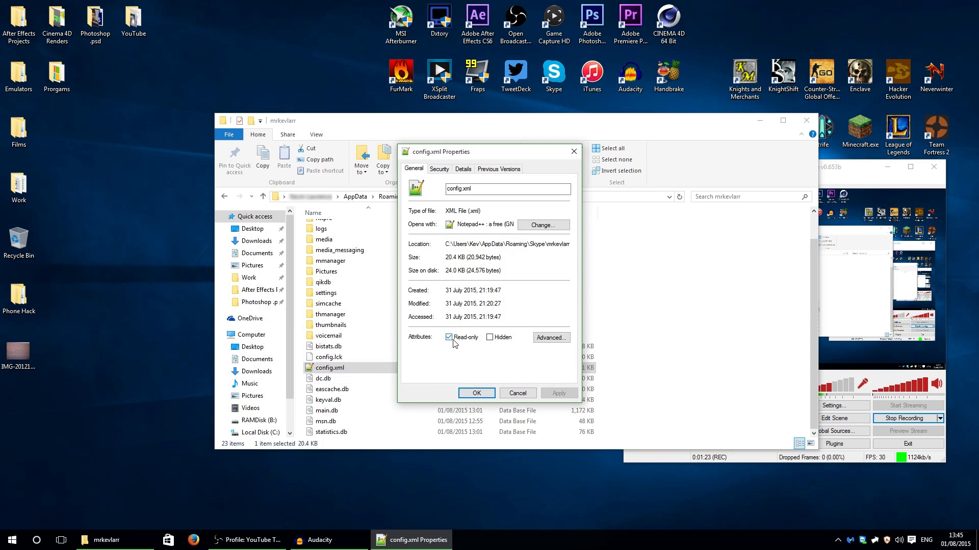
pyautogui.click(476, 393)
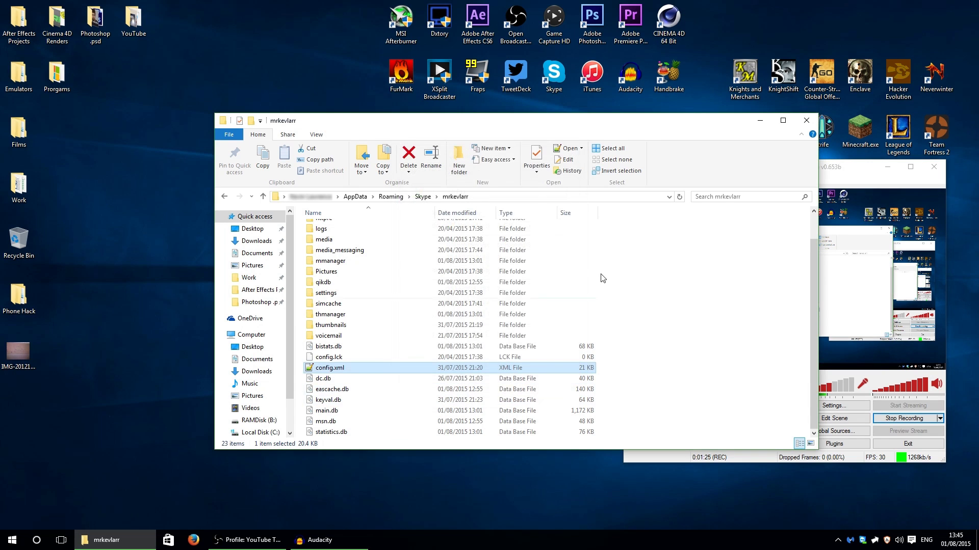
pyautogui.hotkey('alt', 'F4')
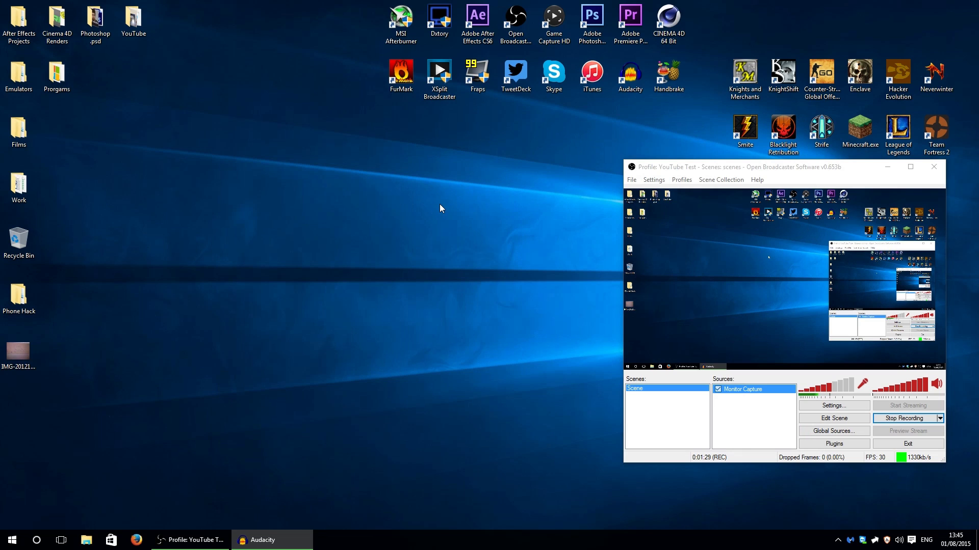
pyautogui.press('super+i')
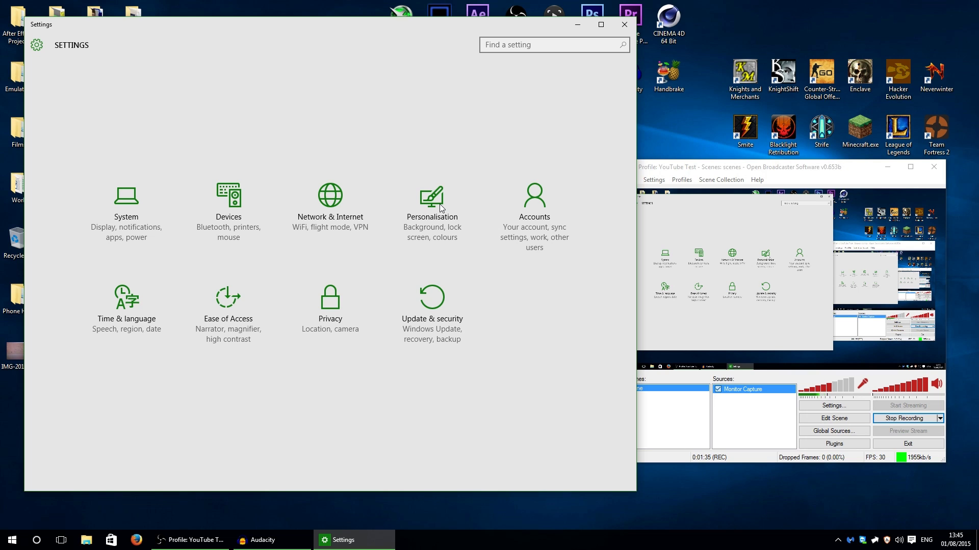
pyautogui.click(360, 223)
pyautogui.click(95, 146)
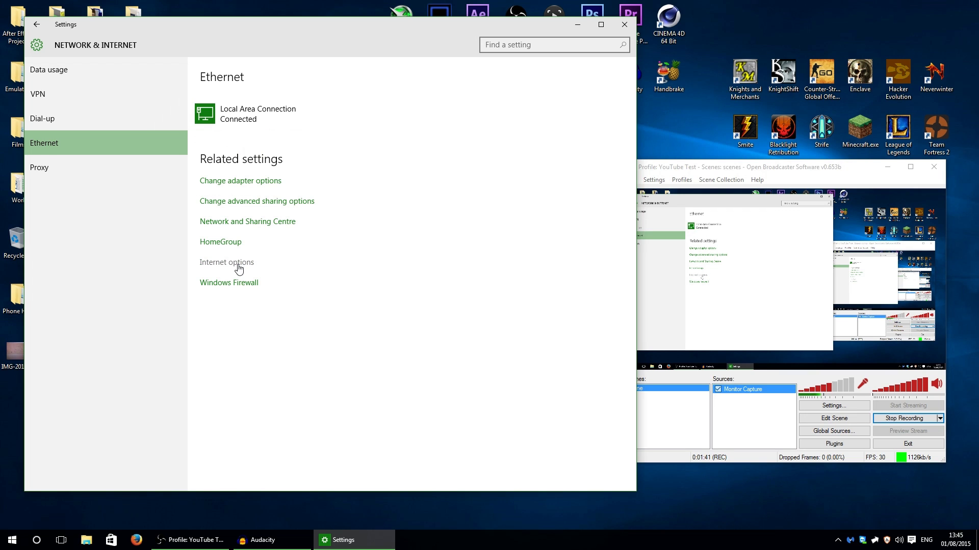
pyautogui.click(217, 269)
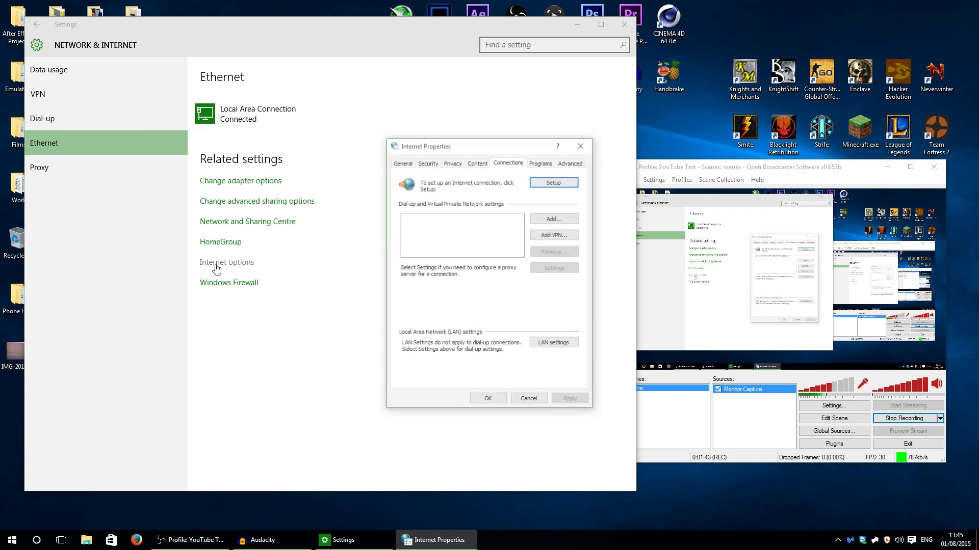
pyautogui.click(434, 167)
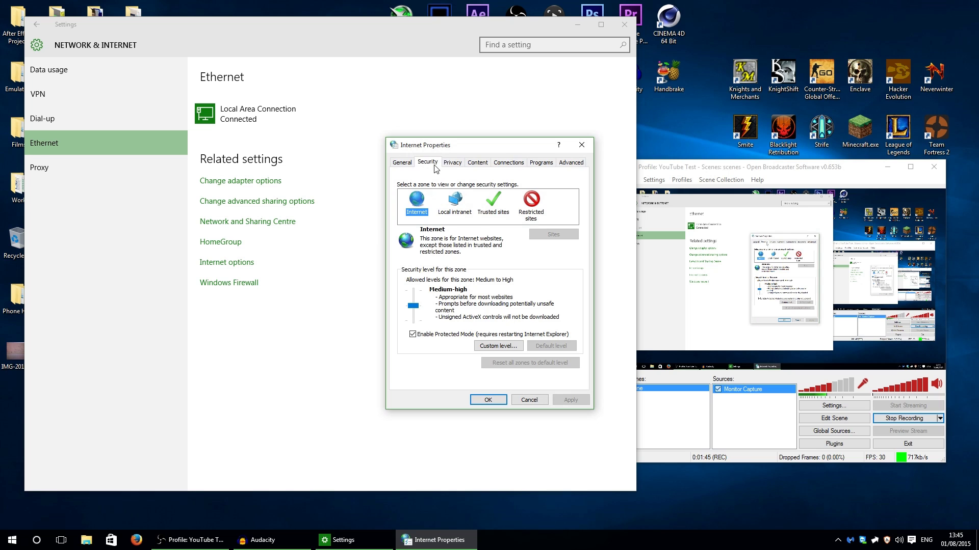
pyautogui.click(533, 211)
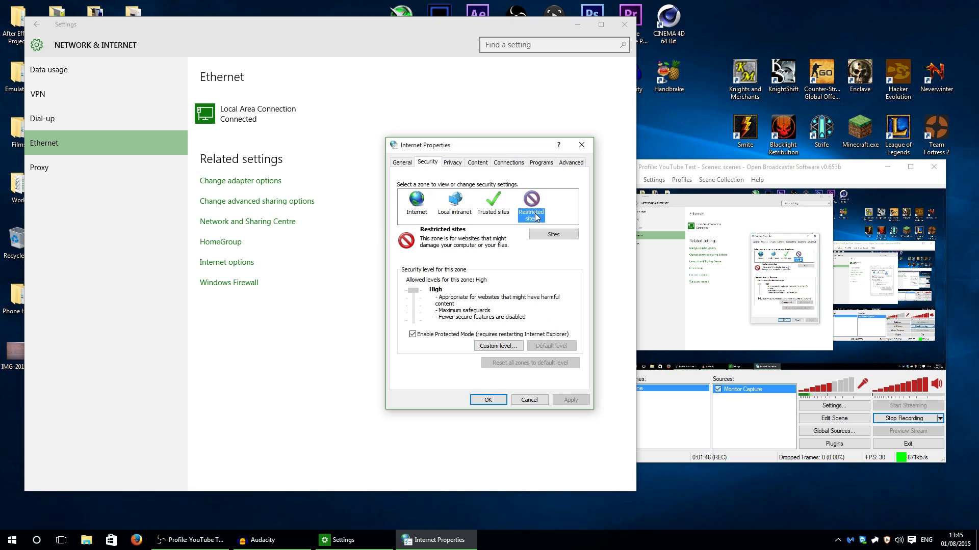
pyautogui.click(550, 239)
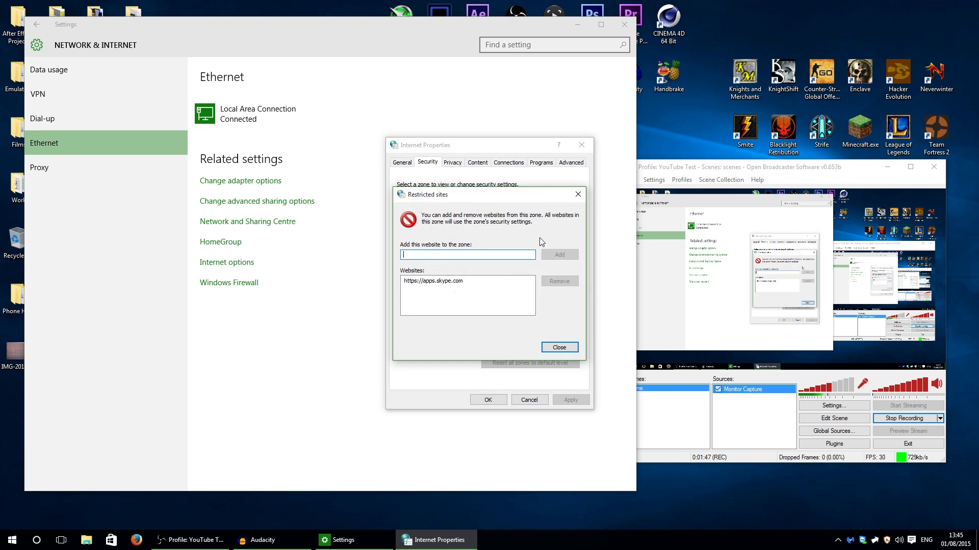
pyautogui.click(423, 284)
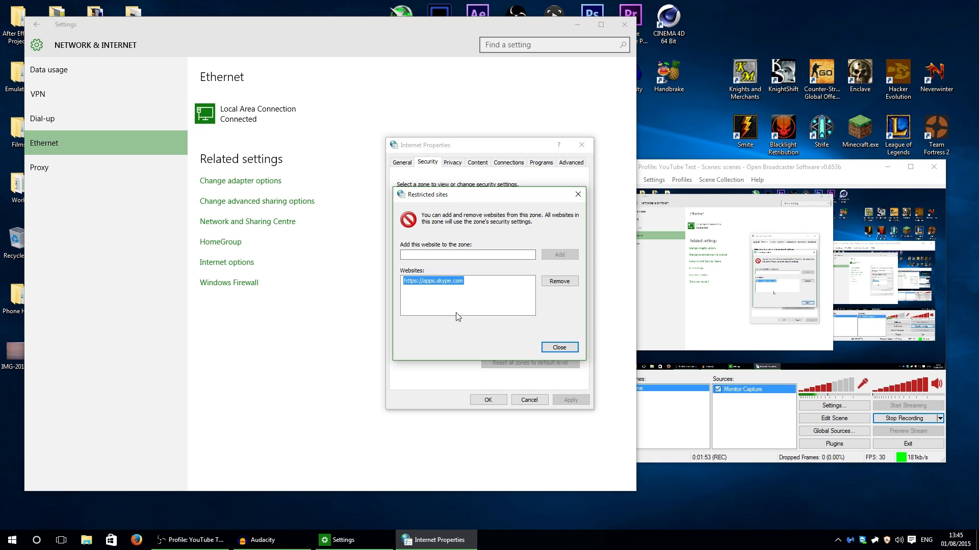
pyautogui.click(558, 348)
pyautogui.click(490, 399)
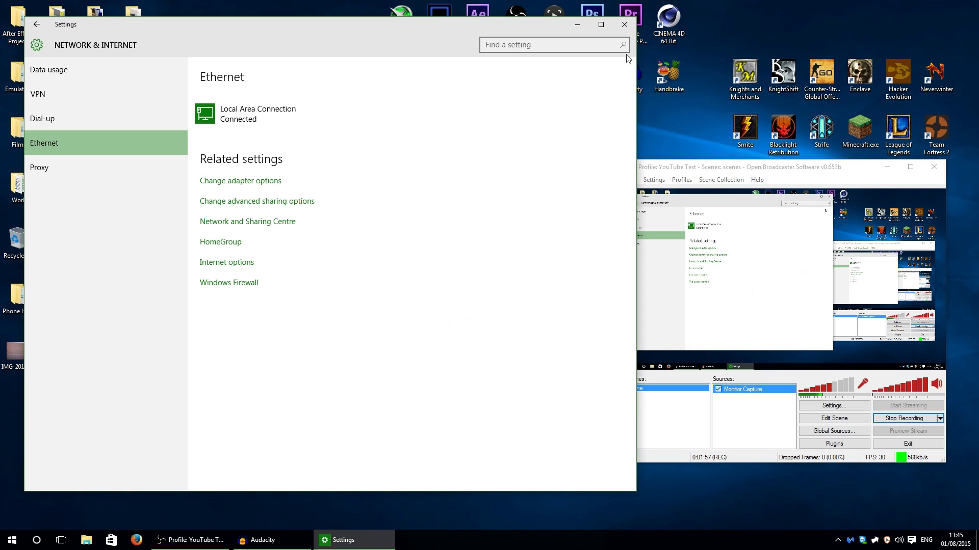
pyautogui.click(622, 26)
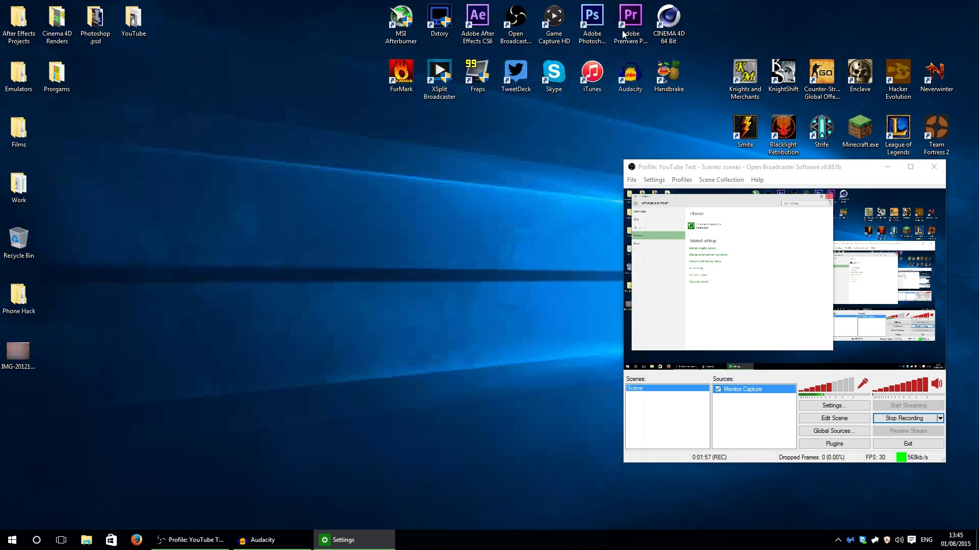
# - Launch Skype from its desktop icon
pyautogui.doubleClick(561, 81)
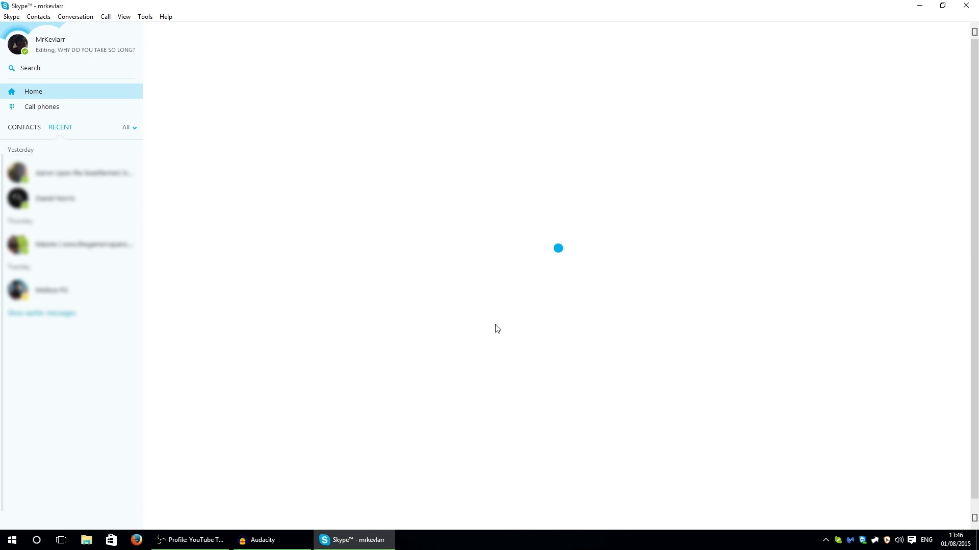
# - Open the Echo / Sound Test Service conversation from the Contacts list
pyautogui.click(27, 129)
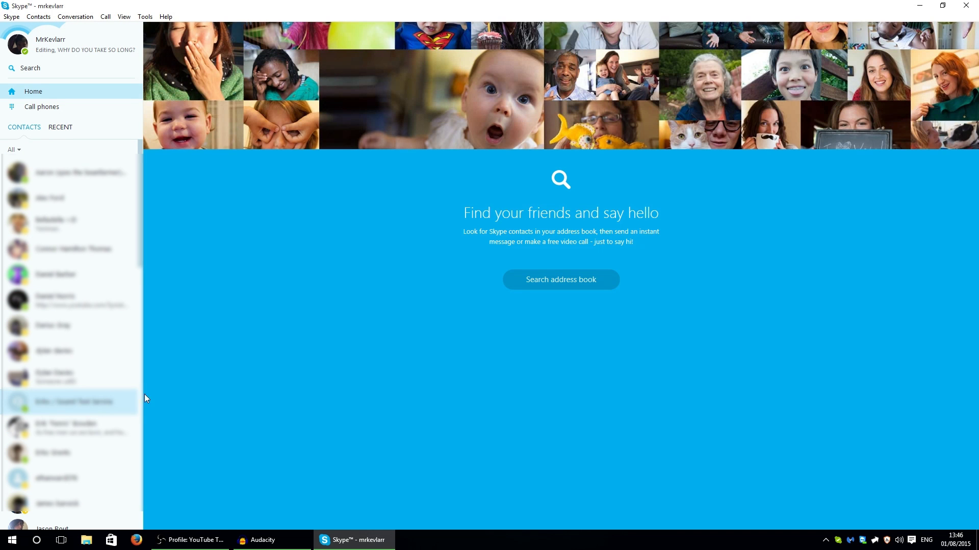
pyautogui.click(63, 405)
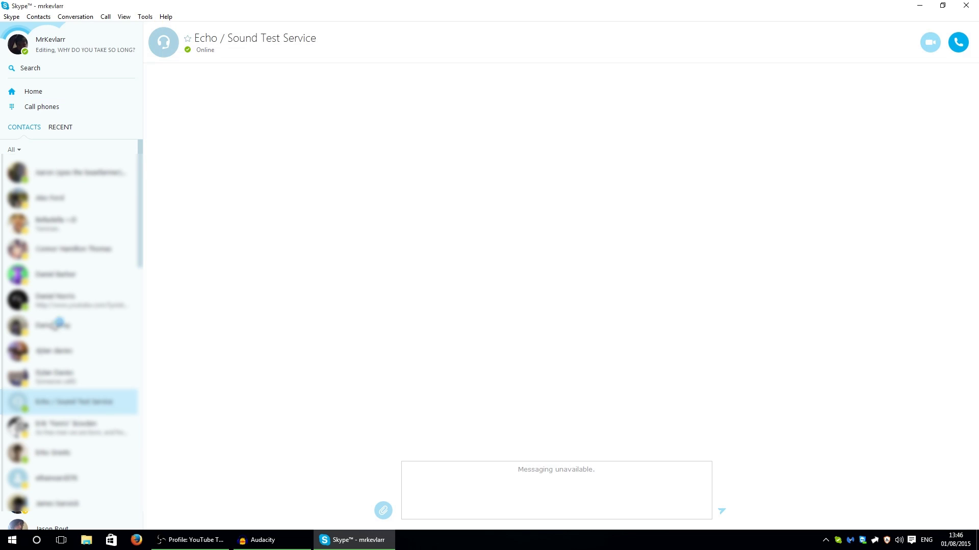
pyautogui.click(61, 128)
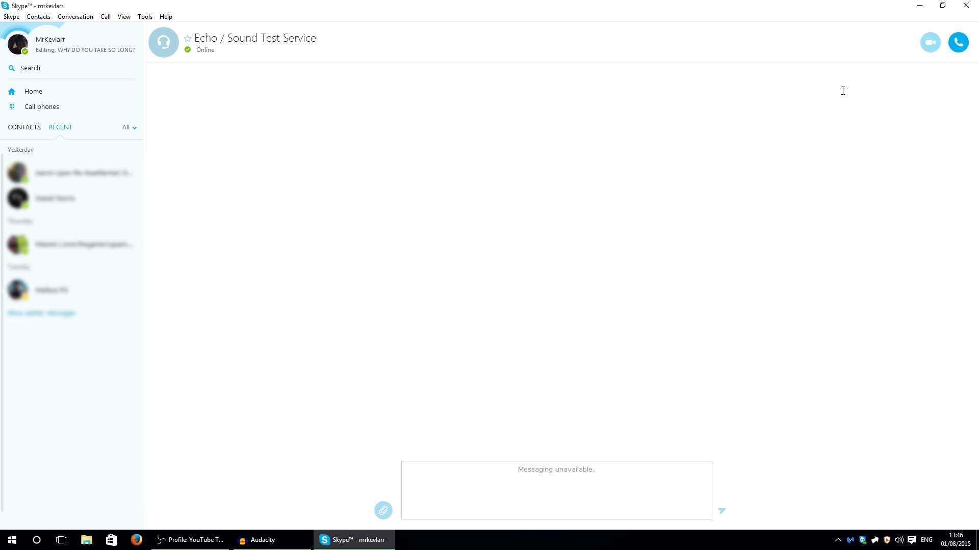
# - Call Echo / Sound Test Service, hang up after 15 seconds, and quit Skype
pyautogui.click(958, 42)
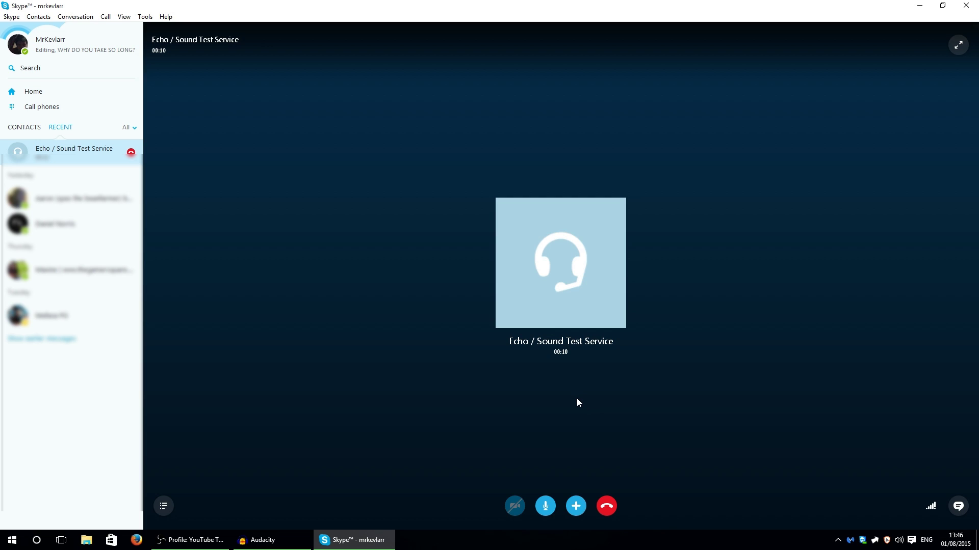
pyautogui.click(606, 507)
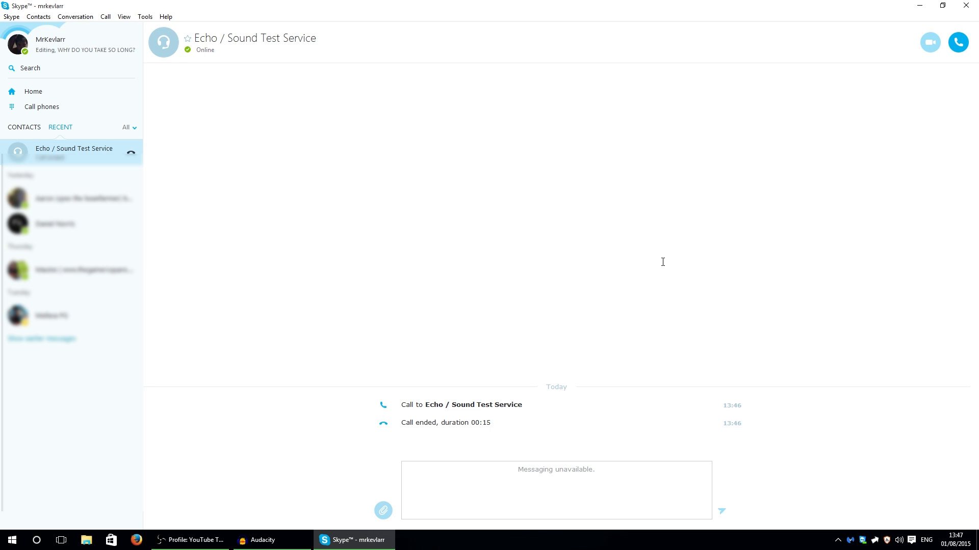
pyautogui.click(965, 5)
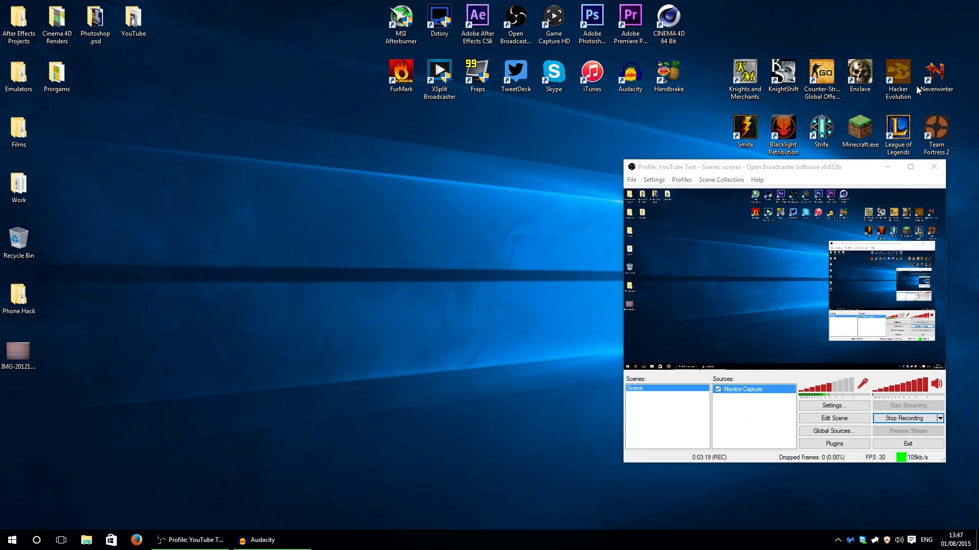